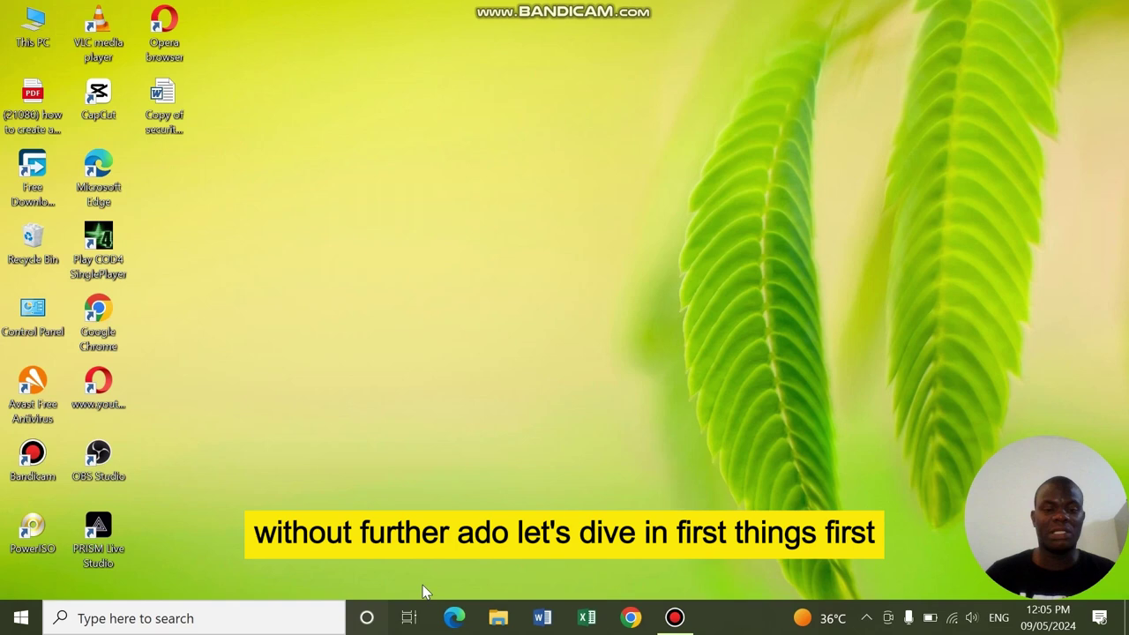
Step: Open Microsoft Edge and go to studio.youtube.com
{"action": "left_click", "coordinate": [452, 620]}
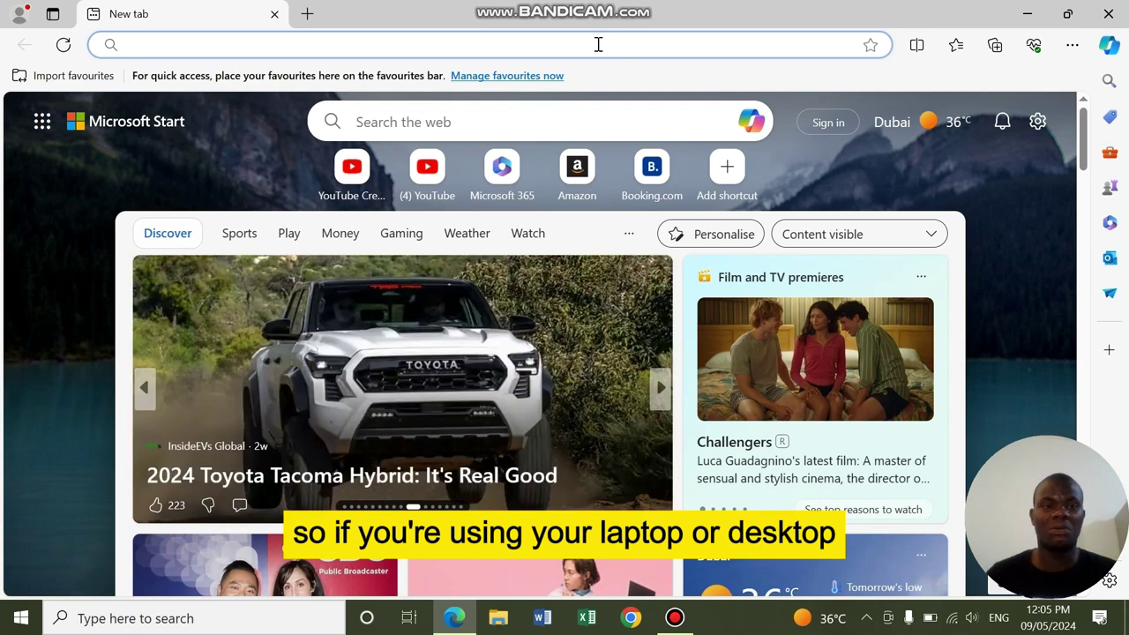
{"action": "left_click", "coordinate": [598, 44]}
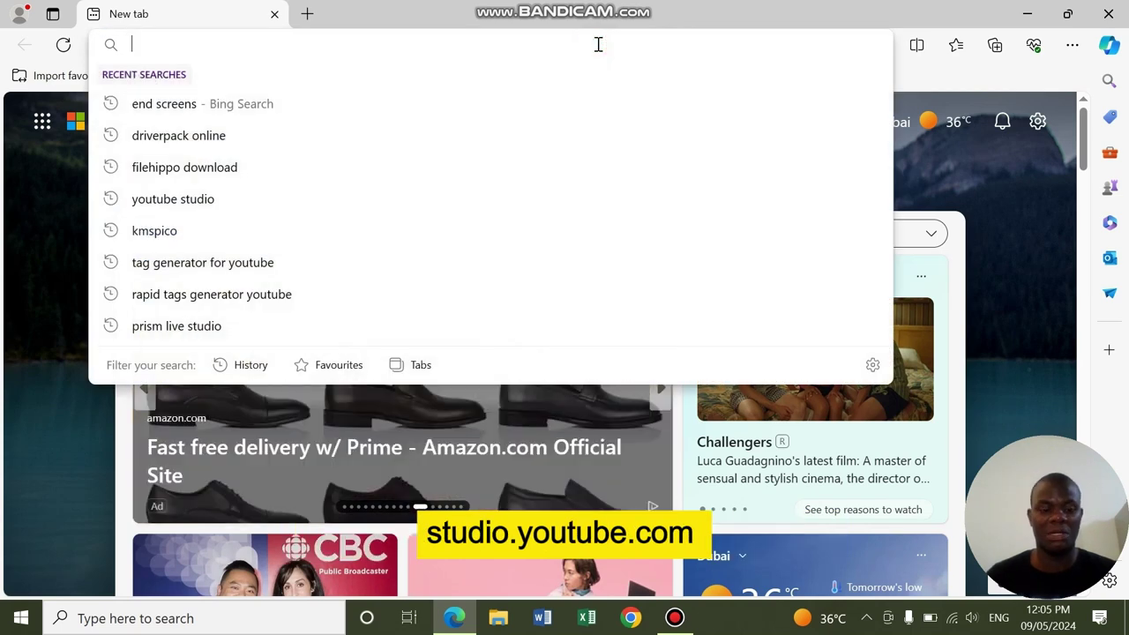
{"action": "type", "text": "stu"}
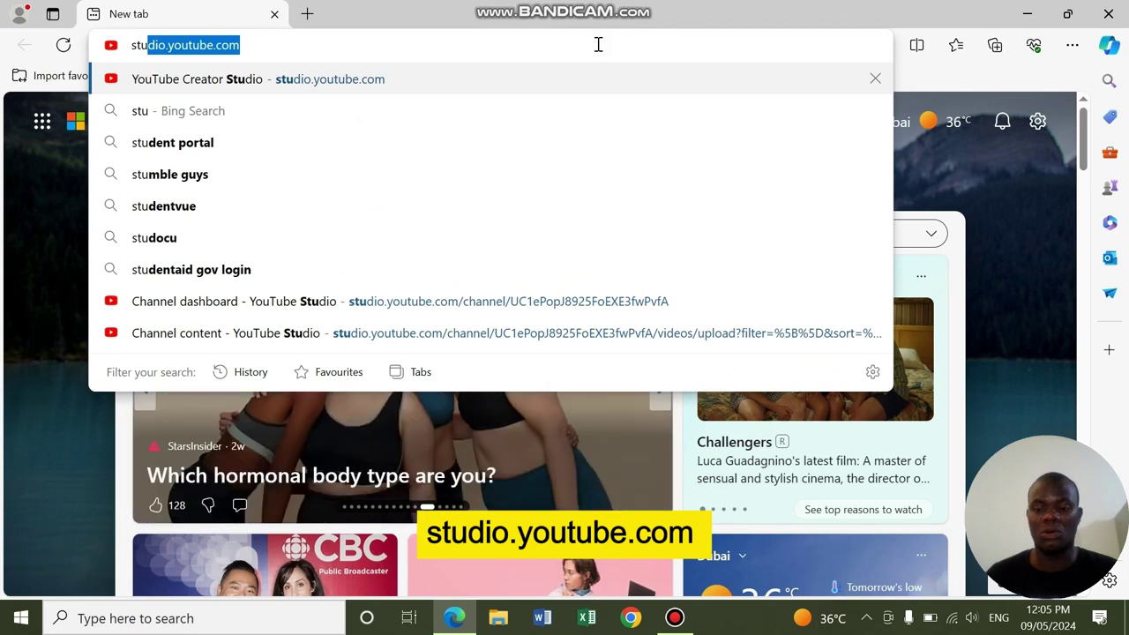
{"action": "key", "text": "Return"}
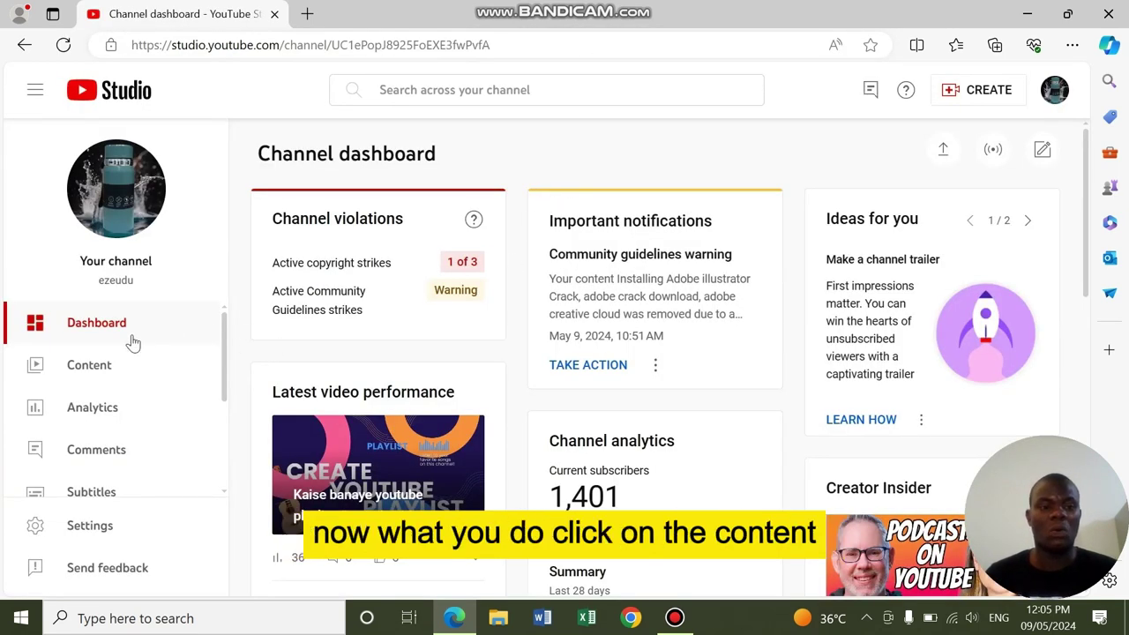
Step: Open the end screen editor for the channel video "Kaise banaye youtube playlist"
{"action": "left_click", "coordinate": [99, 372]}
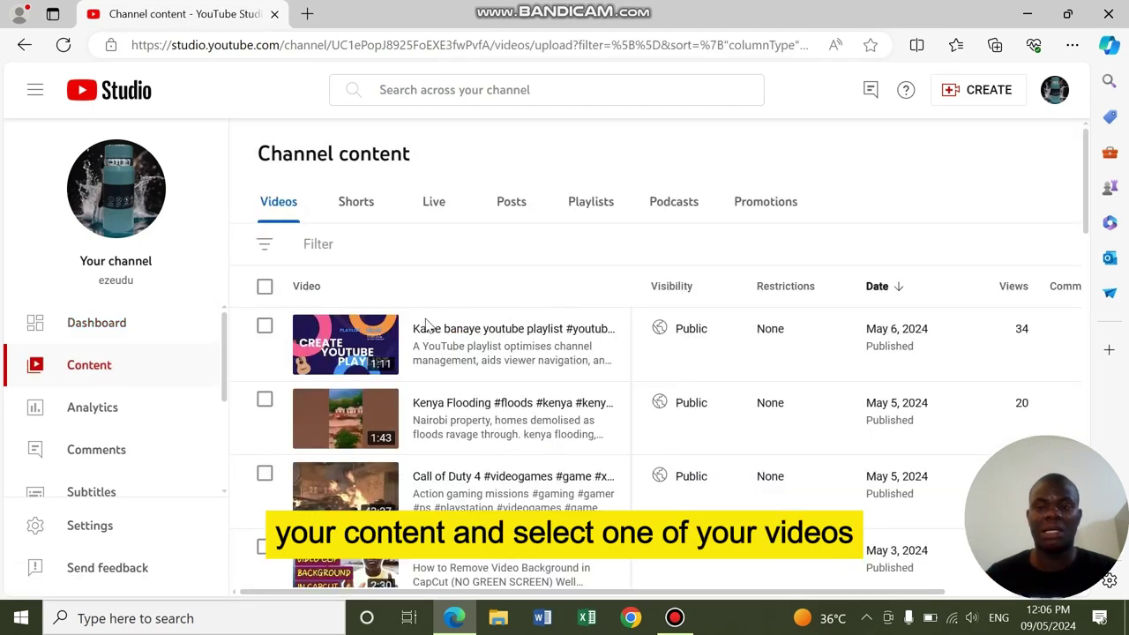
{"action": "mouse_move", "coordinate": [429, 328]}
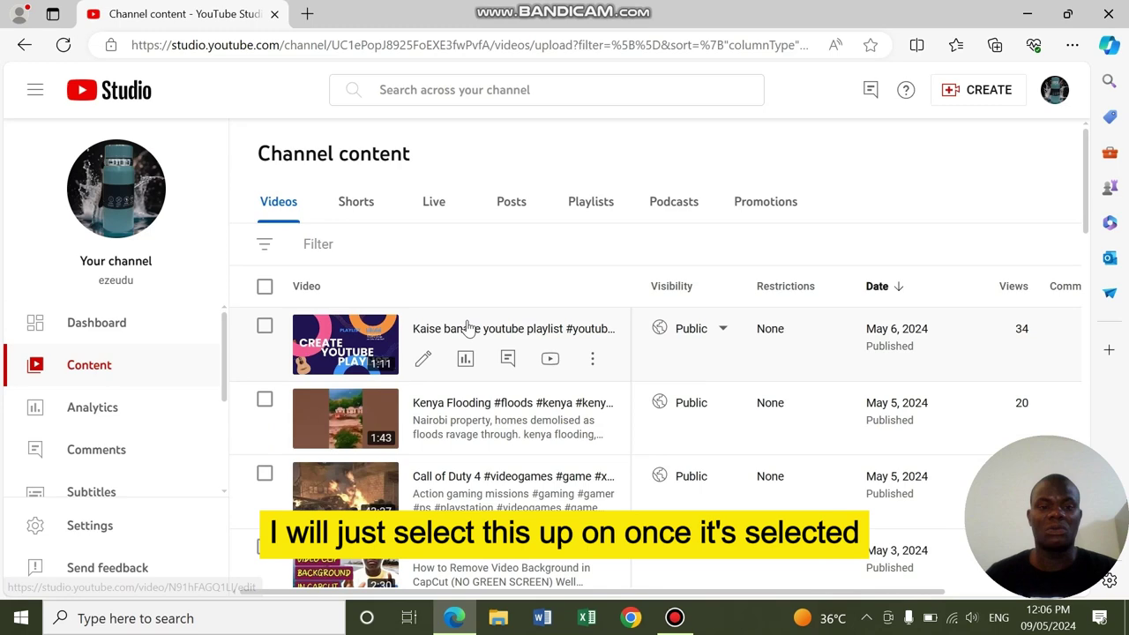
{"action": "left_click", "coordinate": [467, 328]}
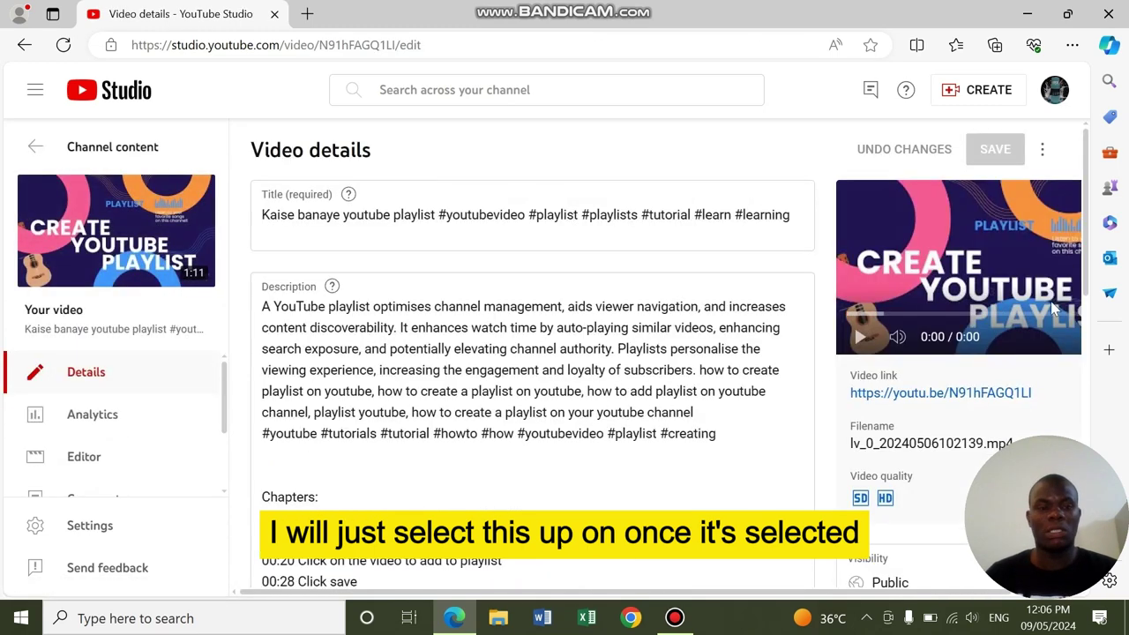
{"action": "scroll", "coordinate": [1061, 313], "scroll_direction": "down", "scroll_amount": 2}
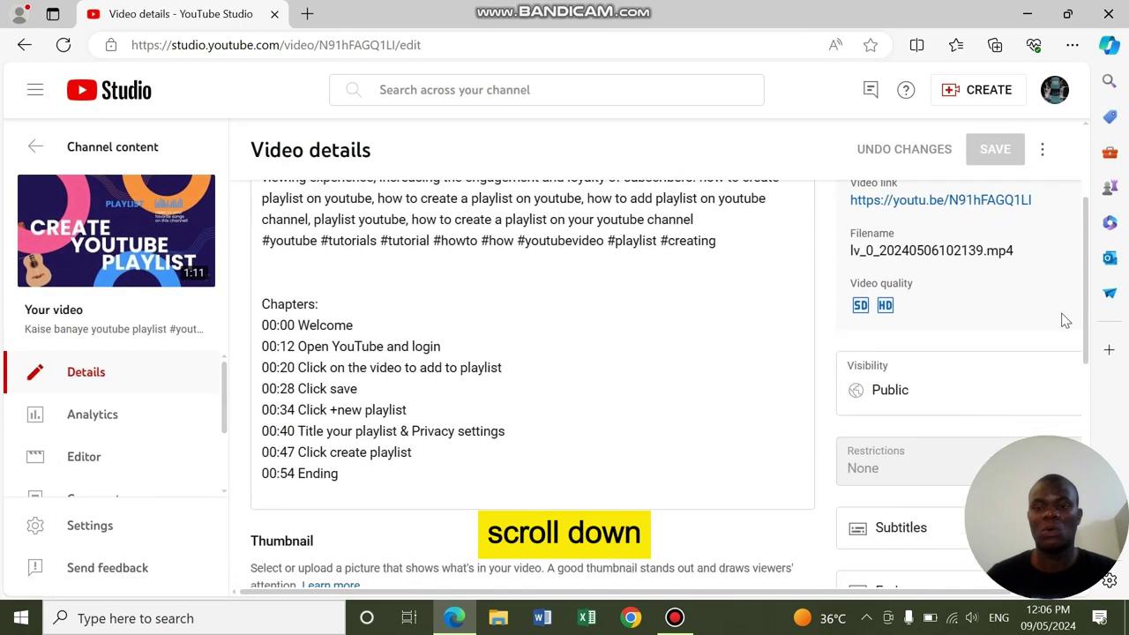
{"action": "scroll", "coordinate": [1066, 321], "scroll_direction": "down", "scroll_amount": 3}
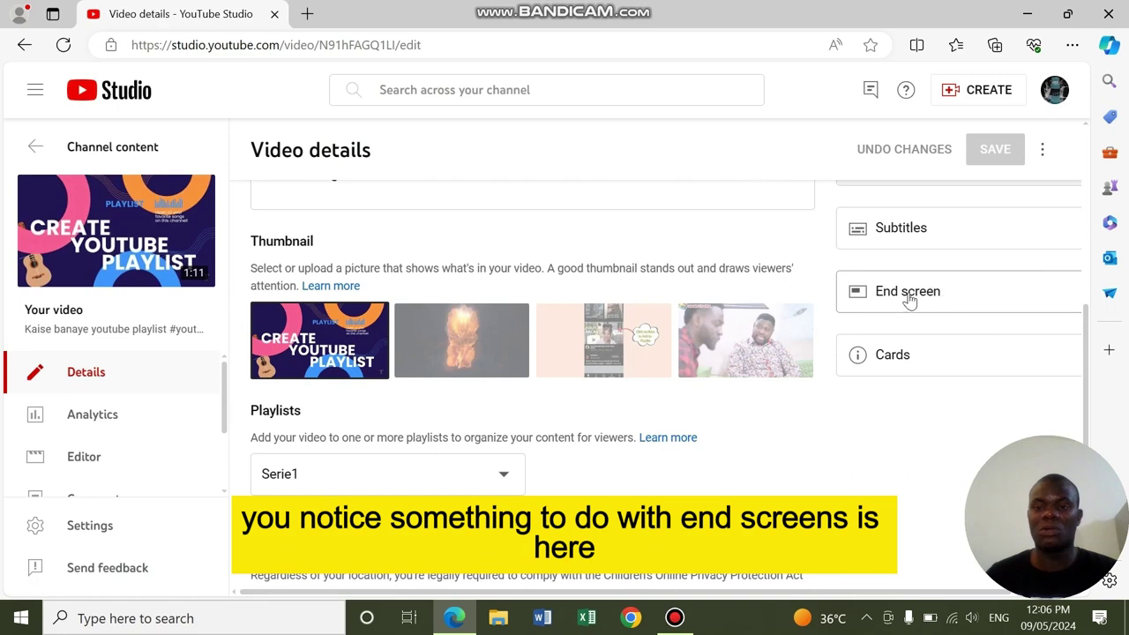
{"action": "left_click", "coordinate": [889, 295]}
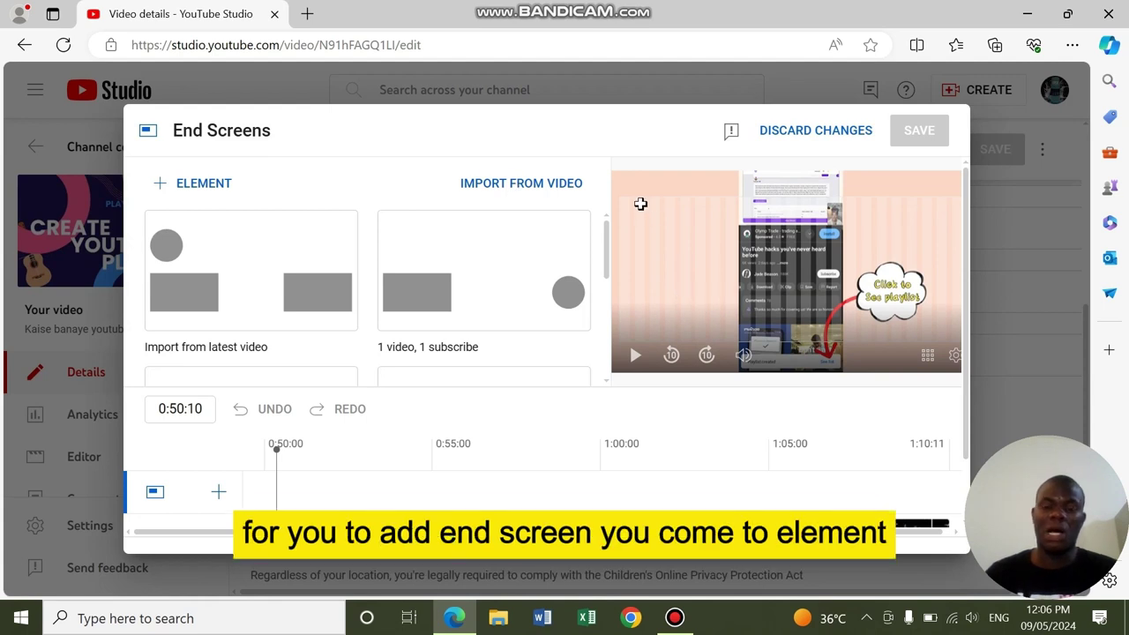
Step: Add a video element to the end screen and place it in the lower-left area of the video frame
{"action": "left_click", "coordinate": [185, 184]}
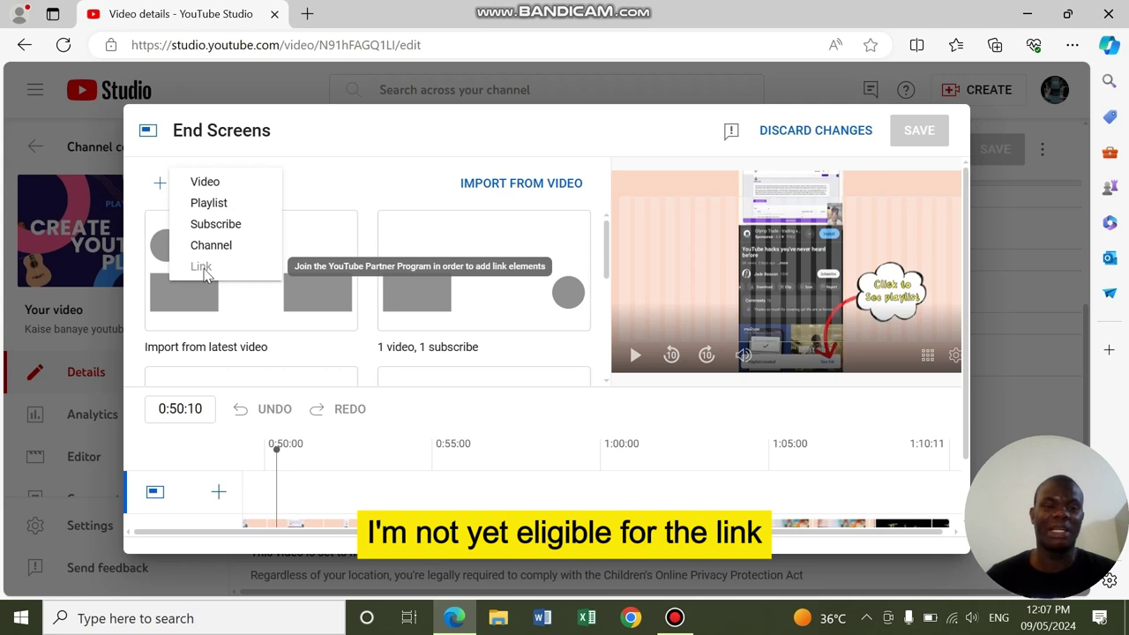
{"action": "left_click", "coordinate": [209, 188]}
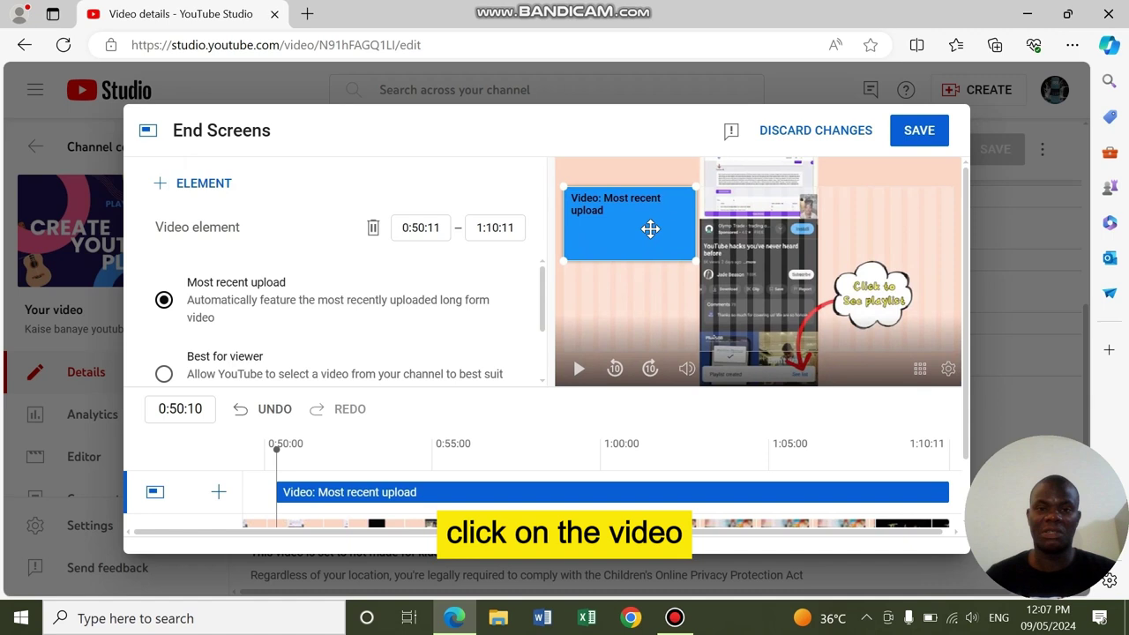
{"action": "left_click_drag", "start_coordinate": [650, 229], "coordinate": [640, 301]}
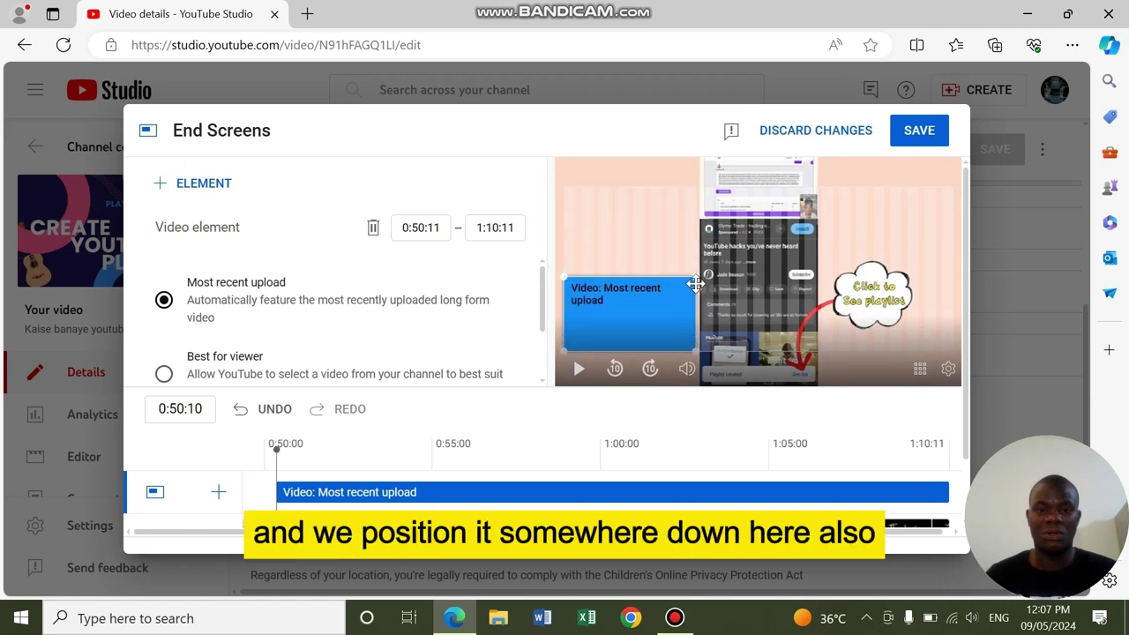
Step: Examine the options for which video the element features: most recent upload, best for viewer, or a specific video
{"action": "scroll", "coordinate": [290, 315], "scroll_direction": "down", "scroll_amount": 2}
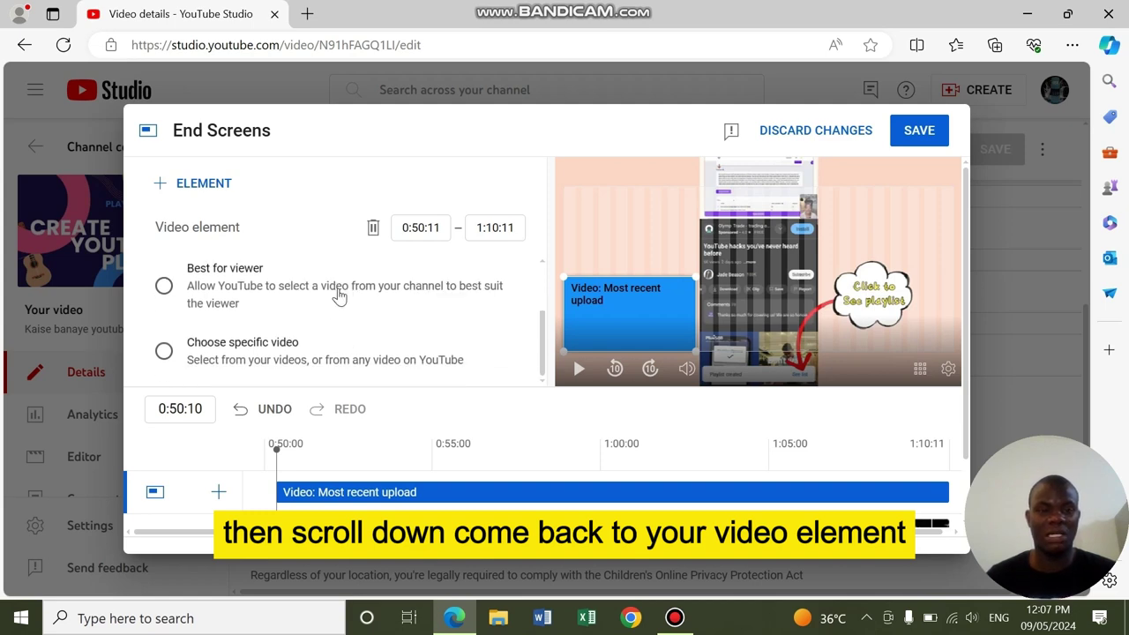
{"action": "scroll", "coordinate": [328, 344], "scroll_direction": "down", "scroll_amount": 1}
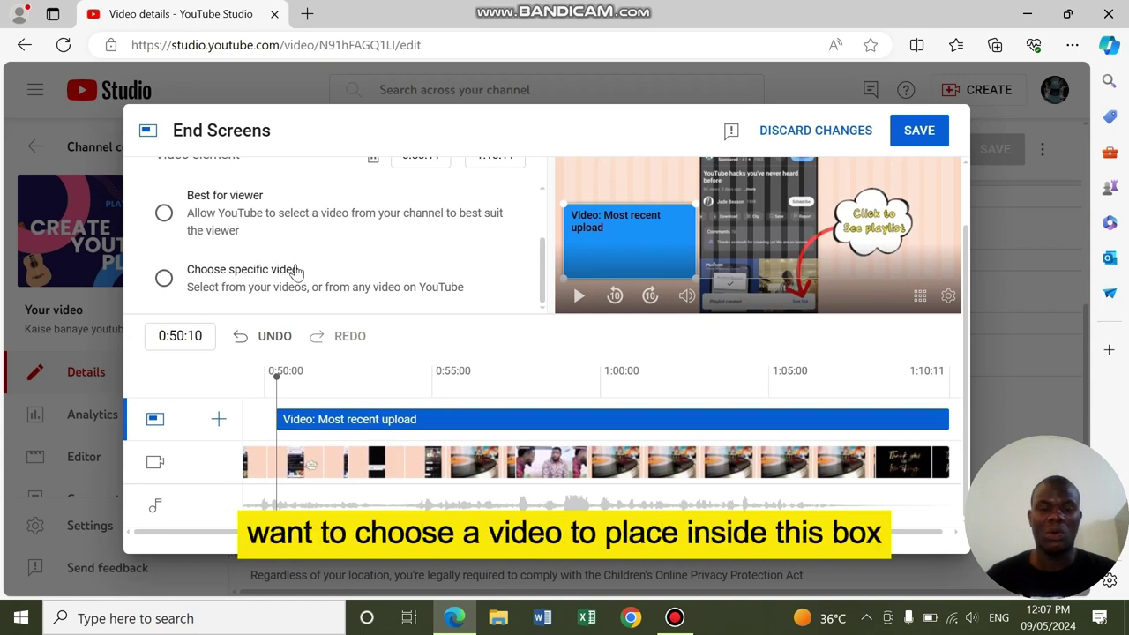
{"action": "scroll", "coordinate": [311, 262], "scroll_direction": "up", "scroll_amount": 2}
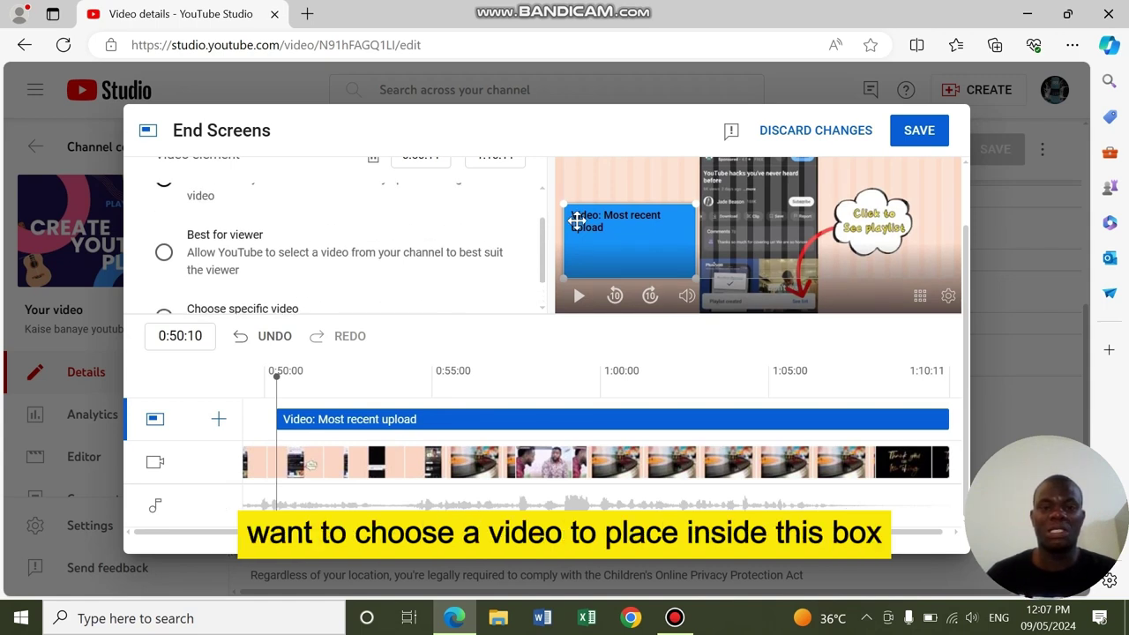
{"action": "scroll", "coordinate": [265, 283], "scroll_direction": "up", "scroll_amount": 4}
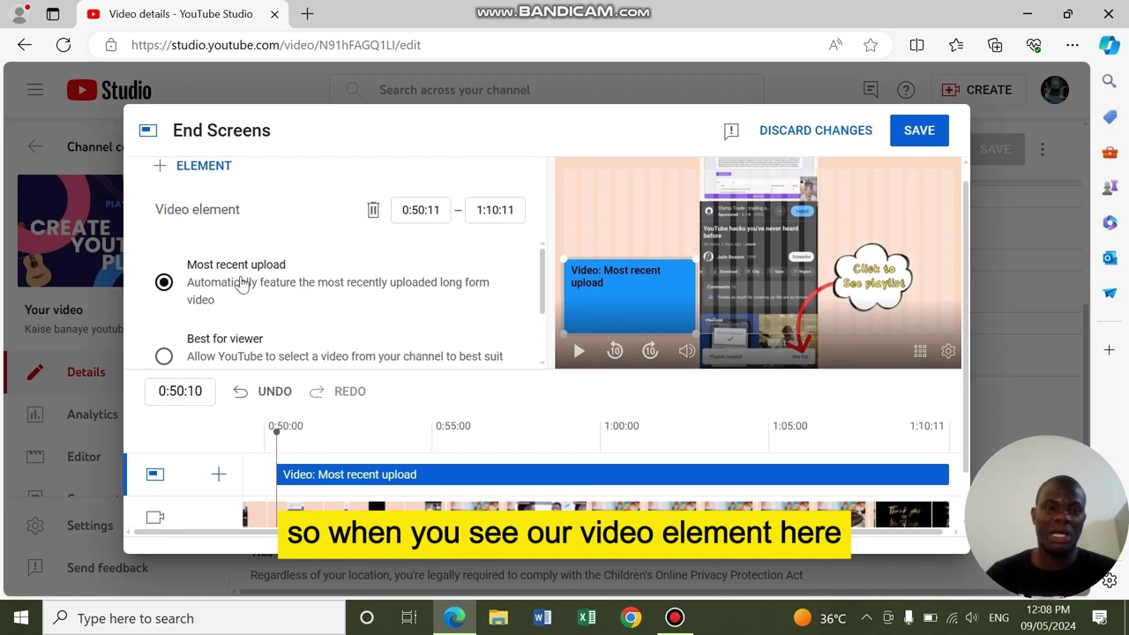
{"action": "scroll", "coordinate": [316, 282], "scroll_direction": "down", "scroll_amount": 2}
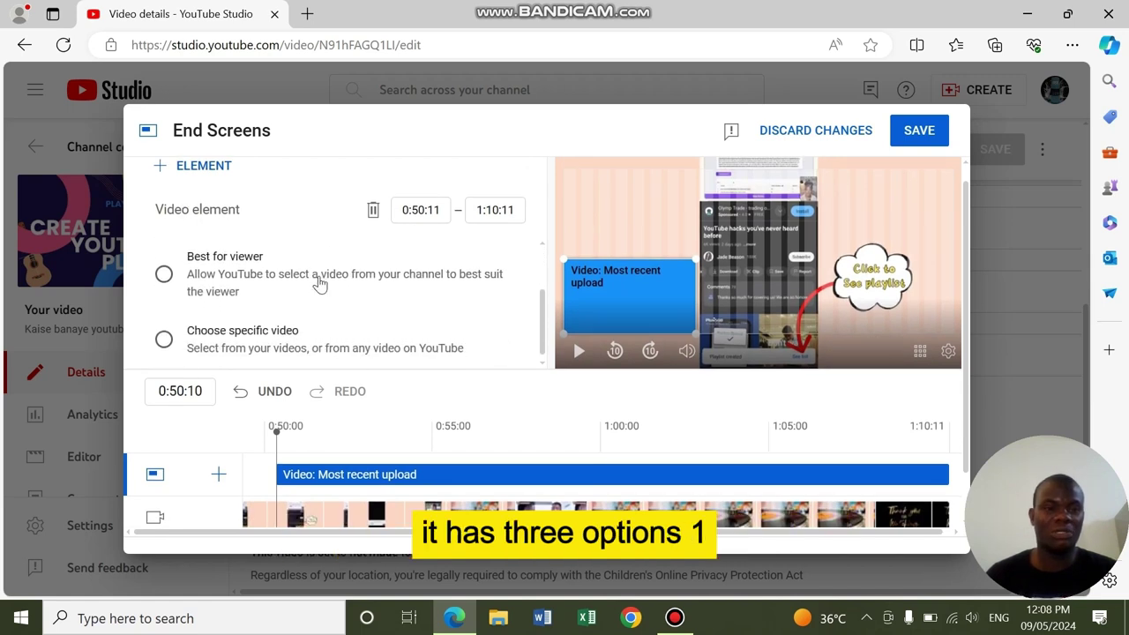
{"action": "scroll", "coordinate": [221, 265], "scroll_direction": "up", "scroll_amount": 2}
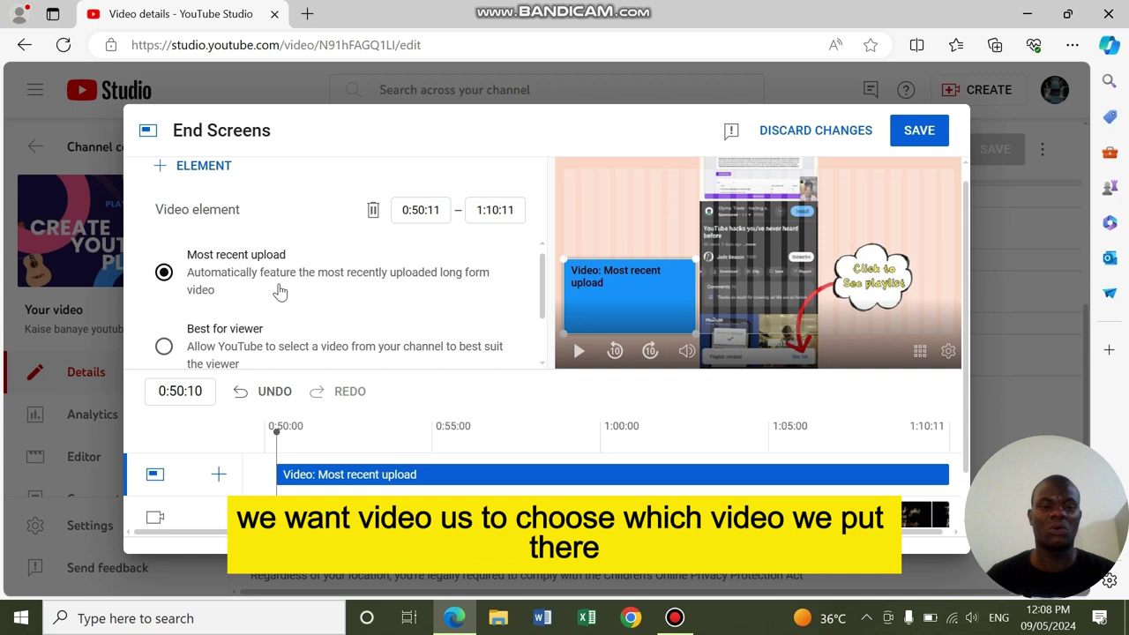
{"action": "scroll", "coordinate": [278, 291], "scroll_direction": "down", "scroll_amount": 1}
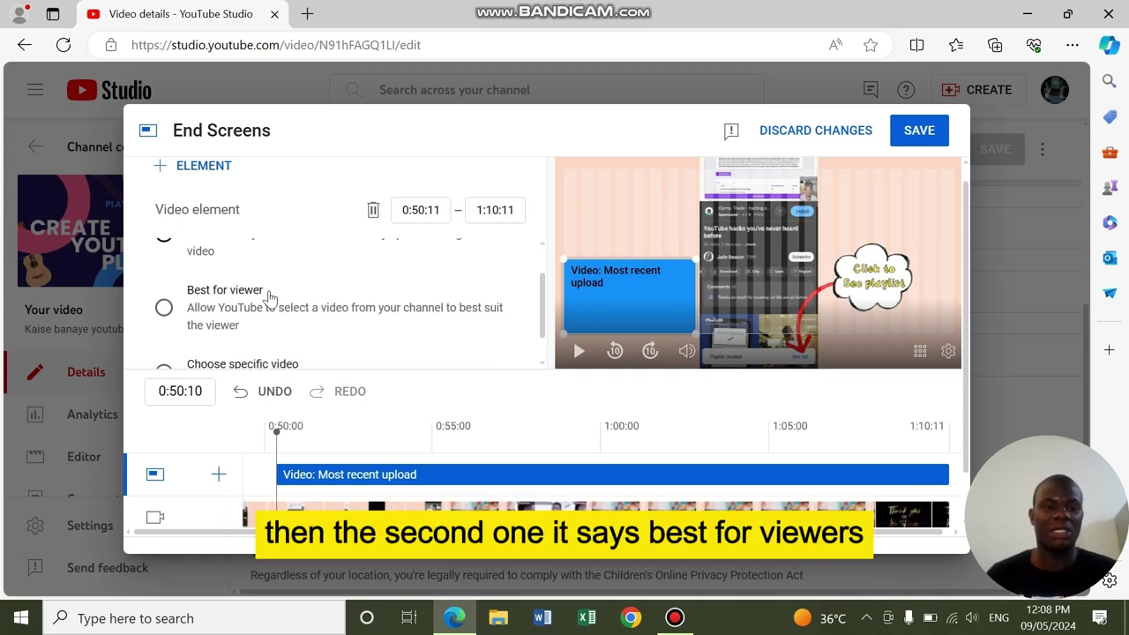
{"action": "scroll", "coordinate": [236, 302], "scroll_direction": "down", "scroll_amount": 1}
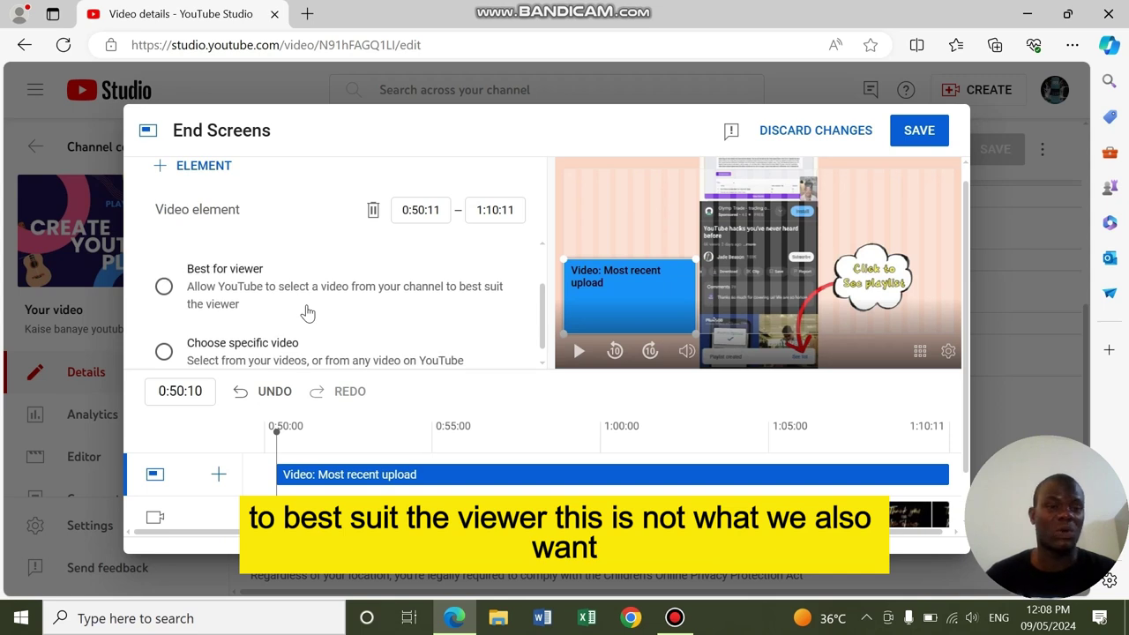
{"action": "scroll", "coordinate": [307, 313], "scroll_direction": "down", "scroll_amount": 1}
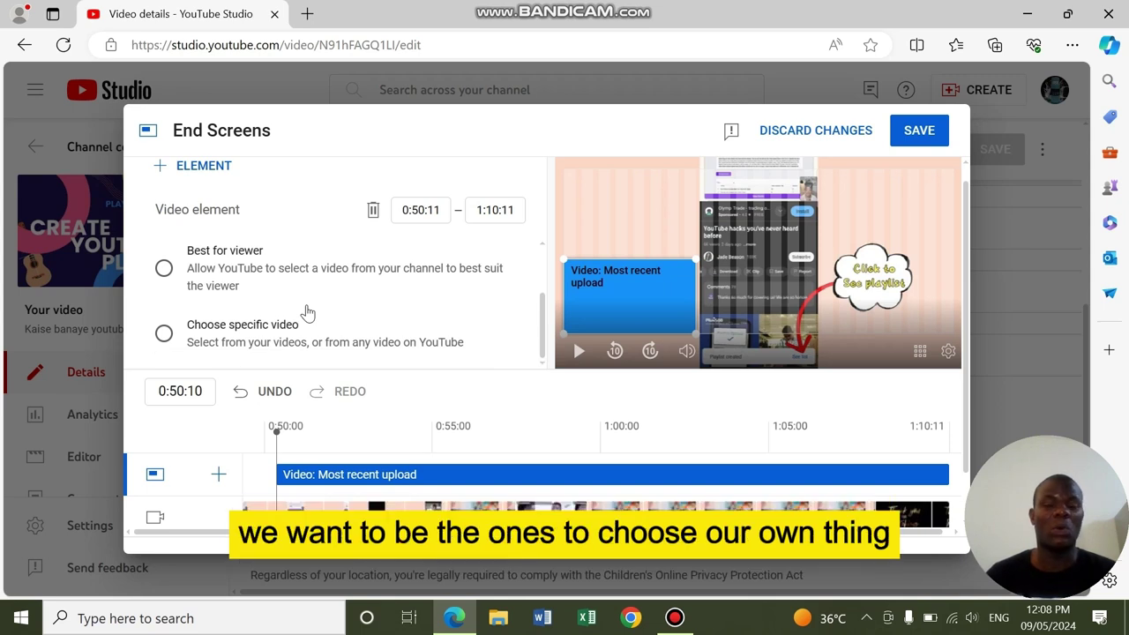
Step: Set the video element to feature the specific video "Middle East Etiquette: What NOT To Do"
{"action": "left_click", "coordinate": [166, 340]}
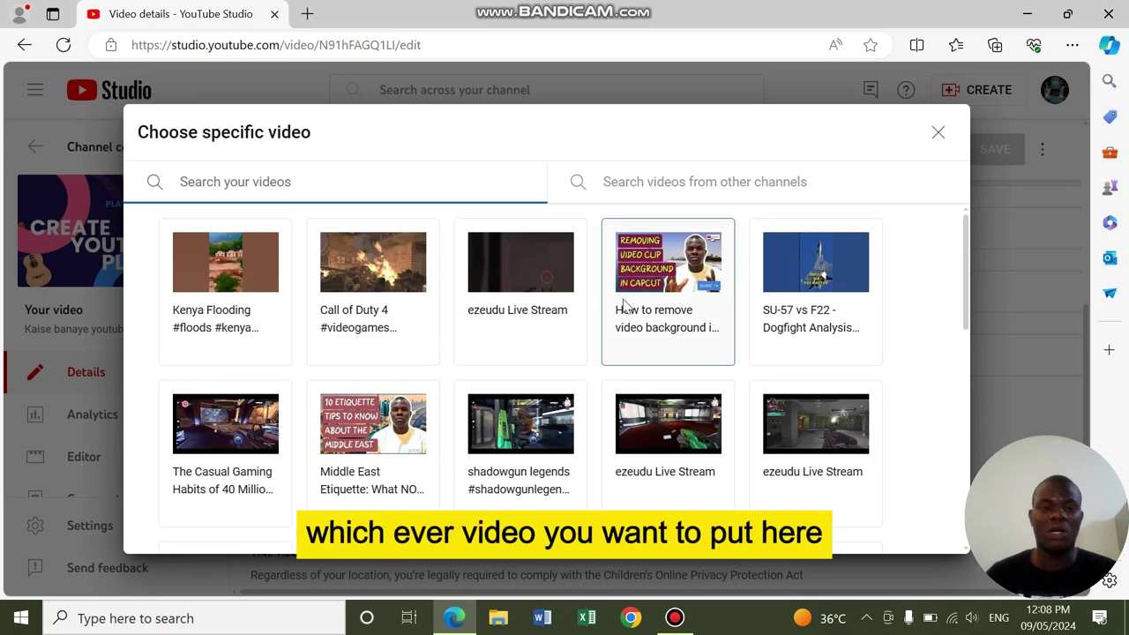
{"action": "scroll", "coordinate": [607, 334], "scroll_direction": "down", "scroll_amount": 3}
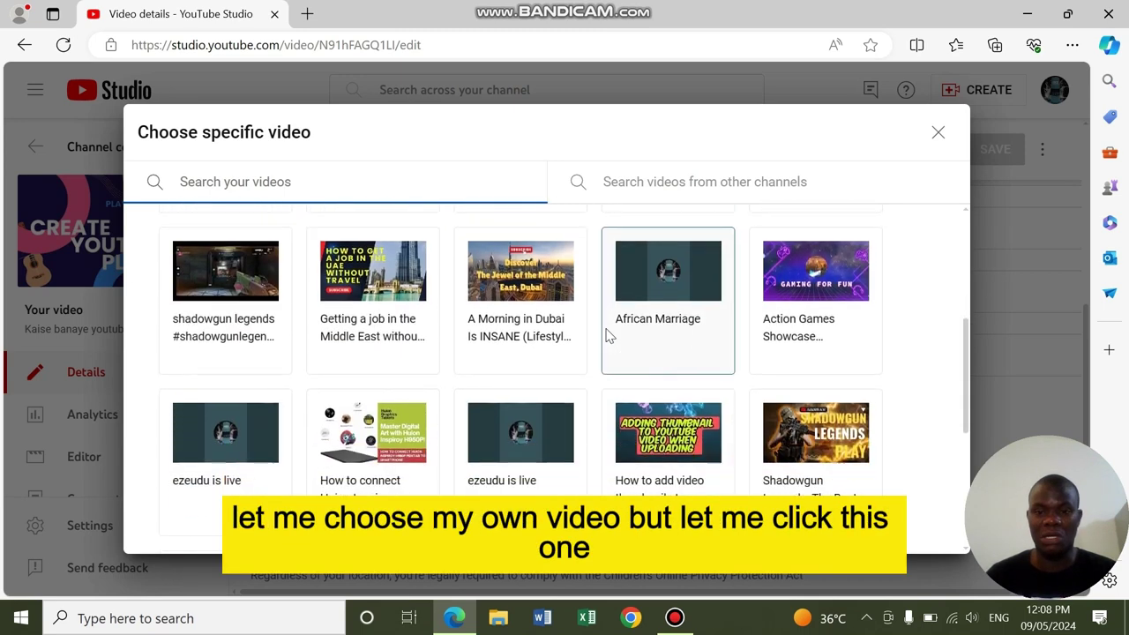
{"action": "scroll", "coordinate": [607, 300], "scroll_direction": "up", "scroll_amount": 3}
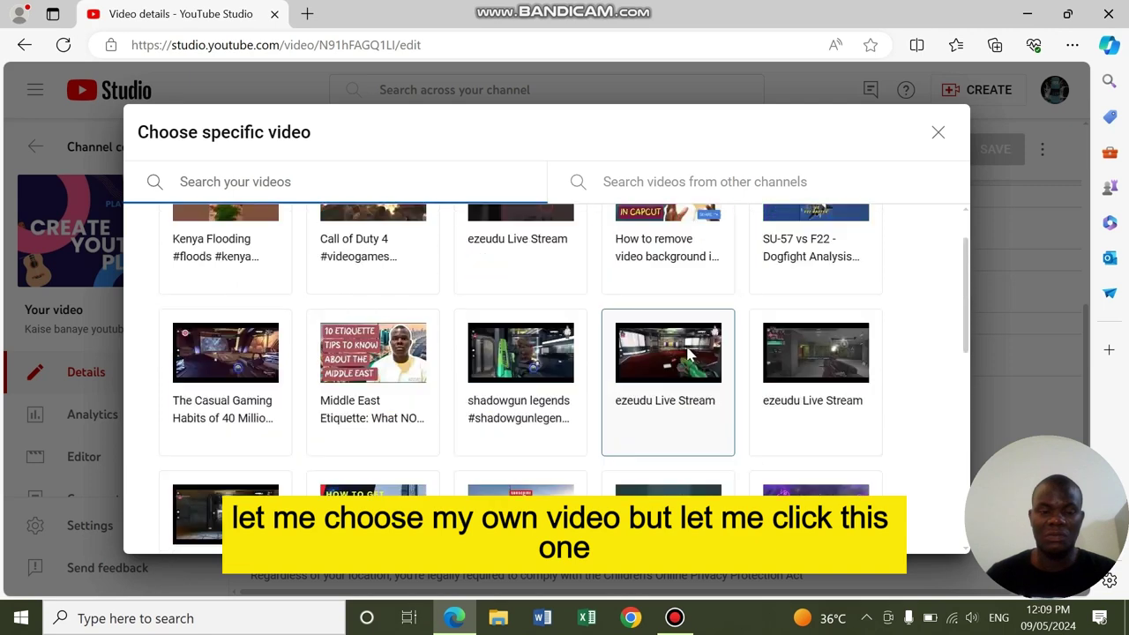
{"action": "left_click", "coordinate": [360, 367]}
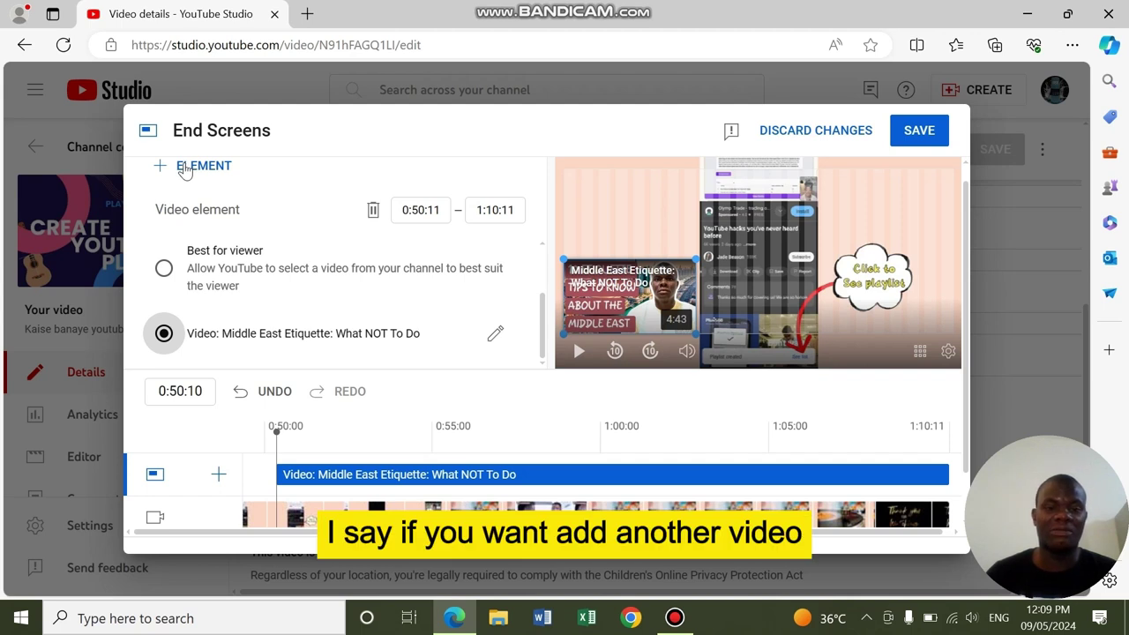
Step: Add a second video element to the end screen, featuring the most recent upload
{"action": "left_click", "coordinate": [184, 170]}
{"action": "left_click", "coordinate": [187, 165]}
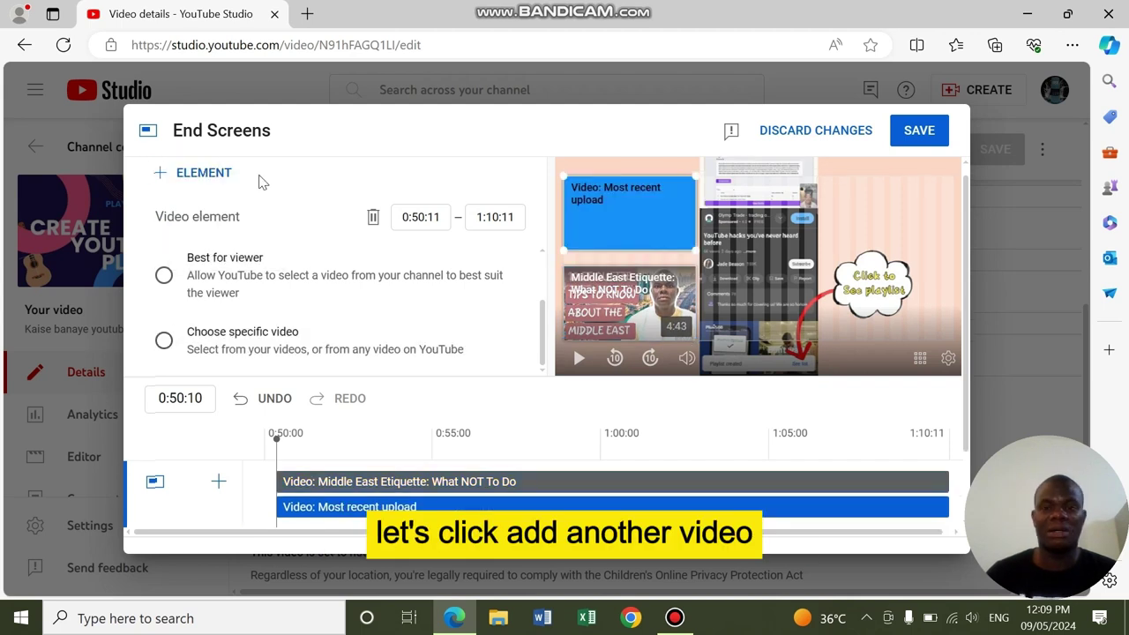
Step: Try overlapping the most recent upload element with the Middle East Etiquette element, and move it back above it
{"action": "left_click_drag", "start_coordinate": [672, 202], "coordinate": [662, 285]}
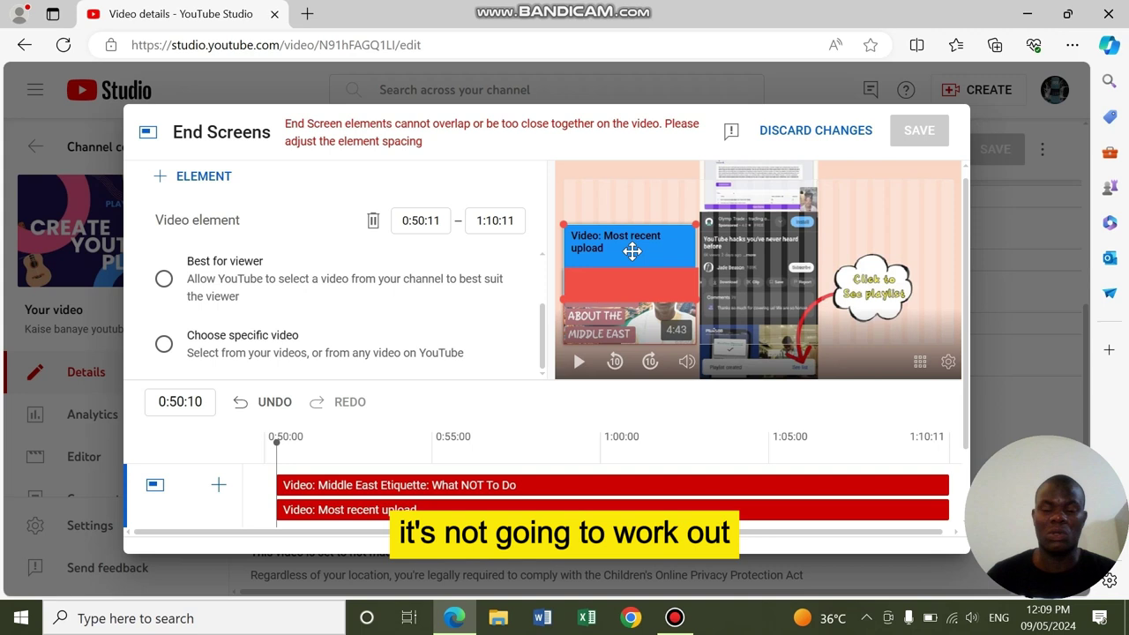
{"action": "left_click_drag", "start_coordinate": [632, 252], "coordinate": [632, 212]}
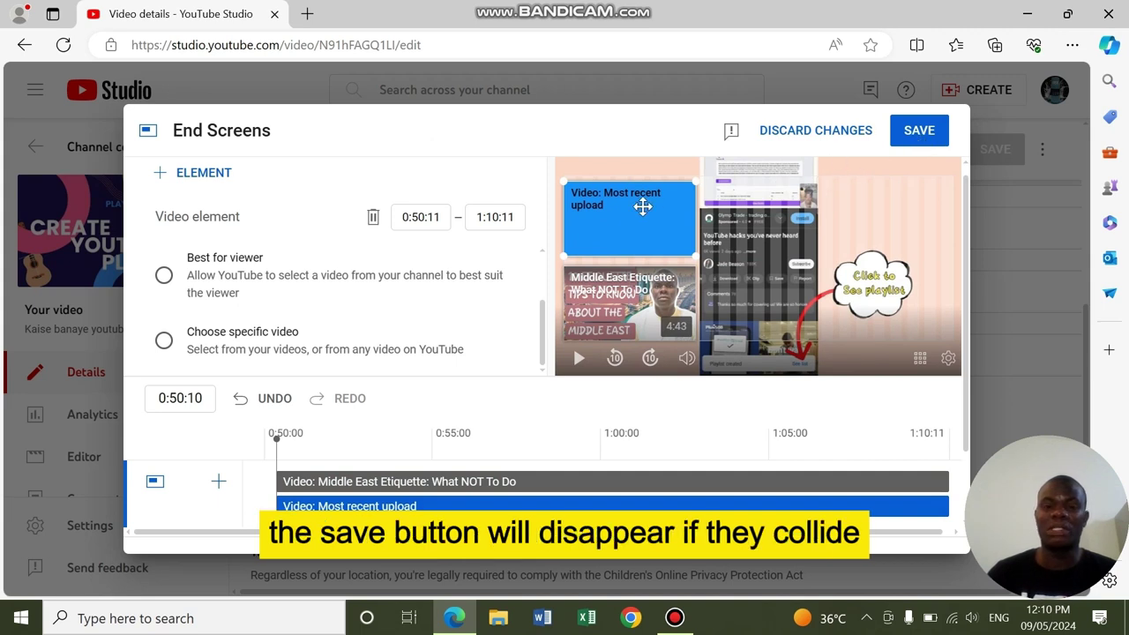
{"action": "left_click_drag", "start_coordinate": [642, 207], "coordinate": [643, 249]}
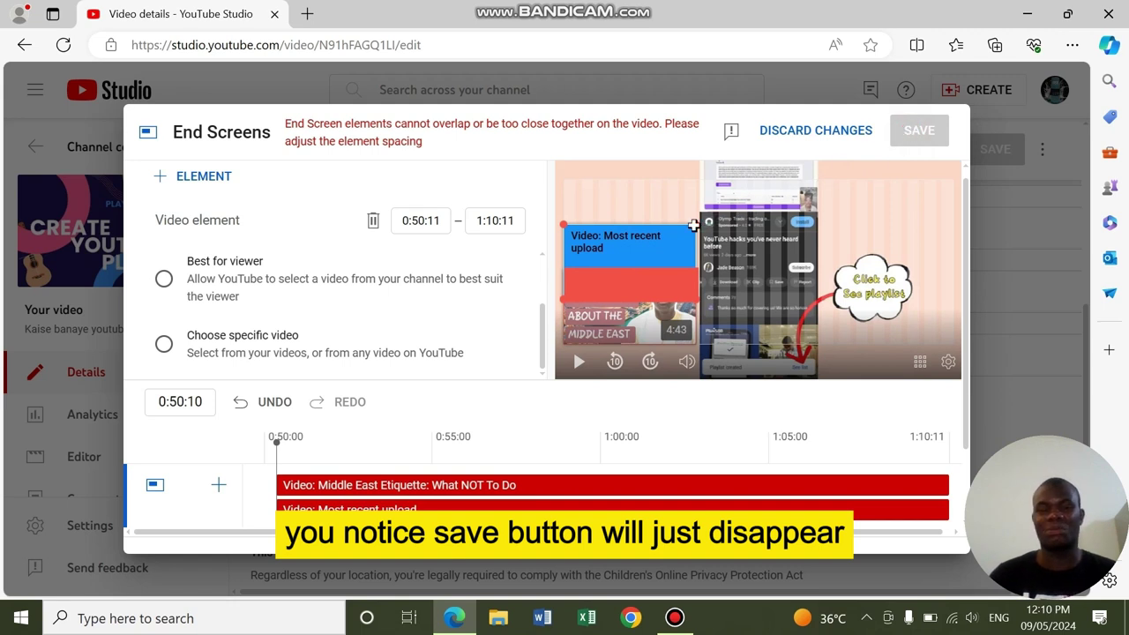
{"action": "left_click_drag", "start_coordinate": [674, 236], "coordinate": [665, 203]}
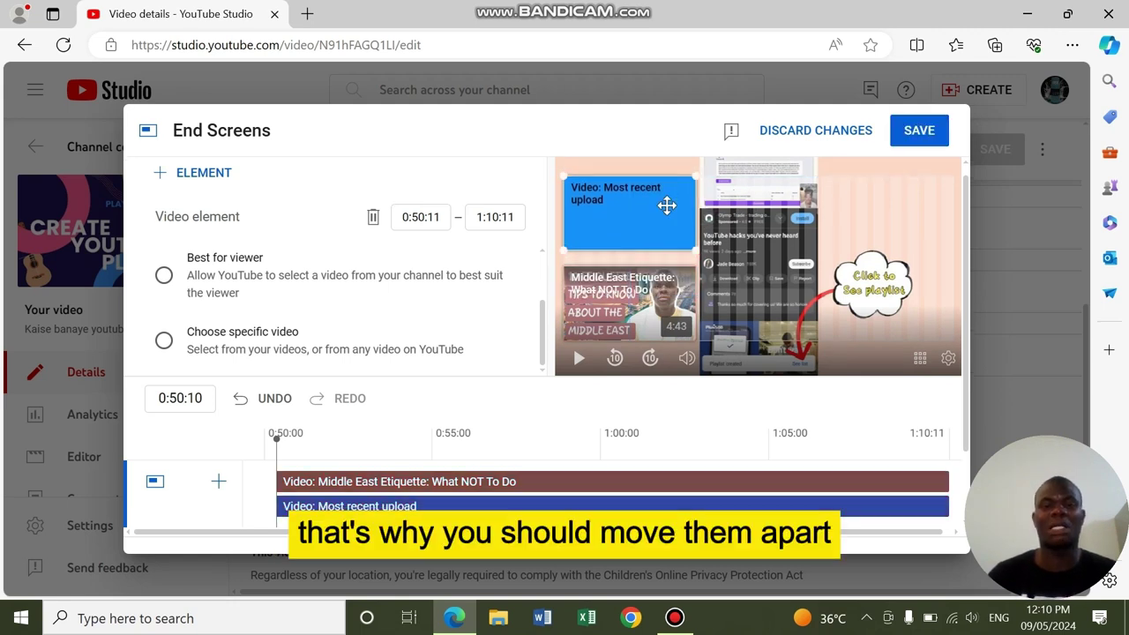
Step: Add a playlist element to the end screen featuring the Serie1 playlist
{"action": "left_click", "coordinate": [209, 175]}
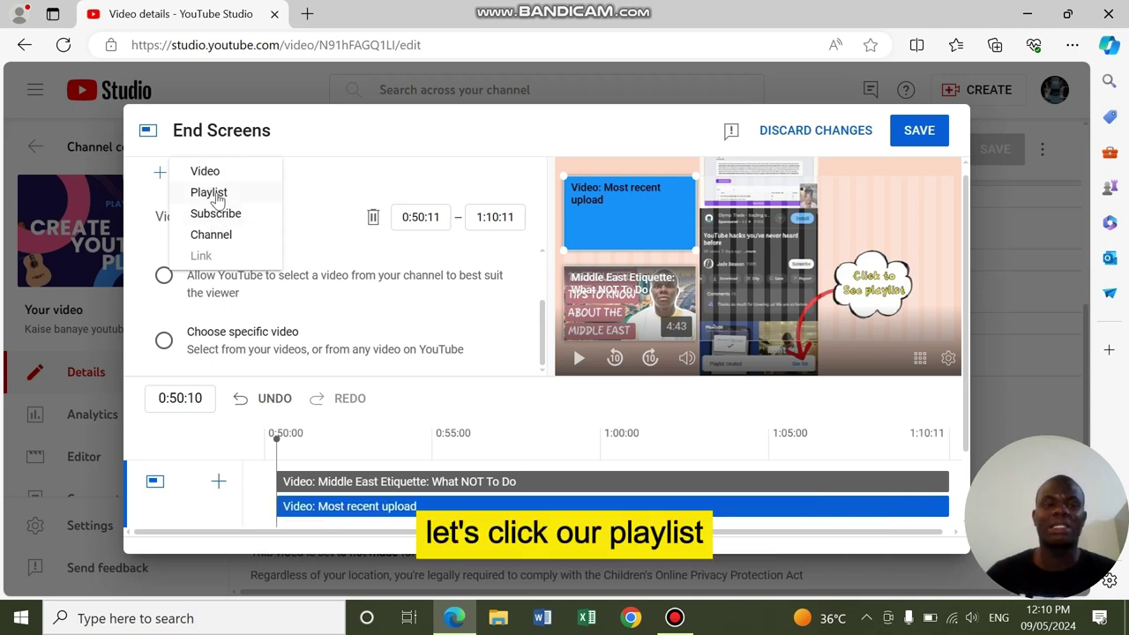
{"action": "left_click", "coordinate": [216, 195]}
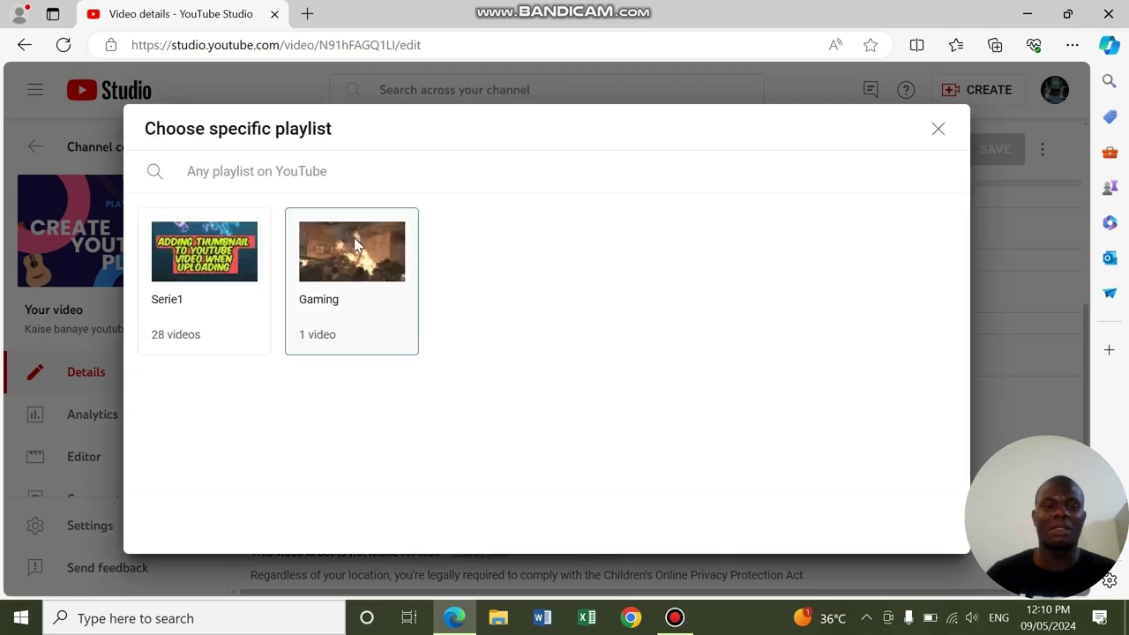
{"action": "left_click", "coordinate": [186, 251]}
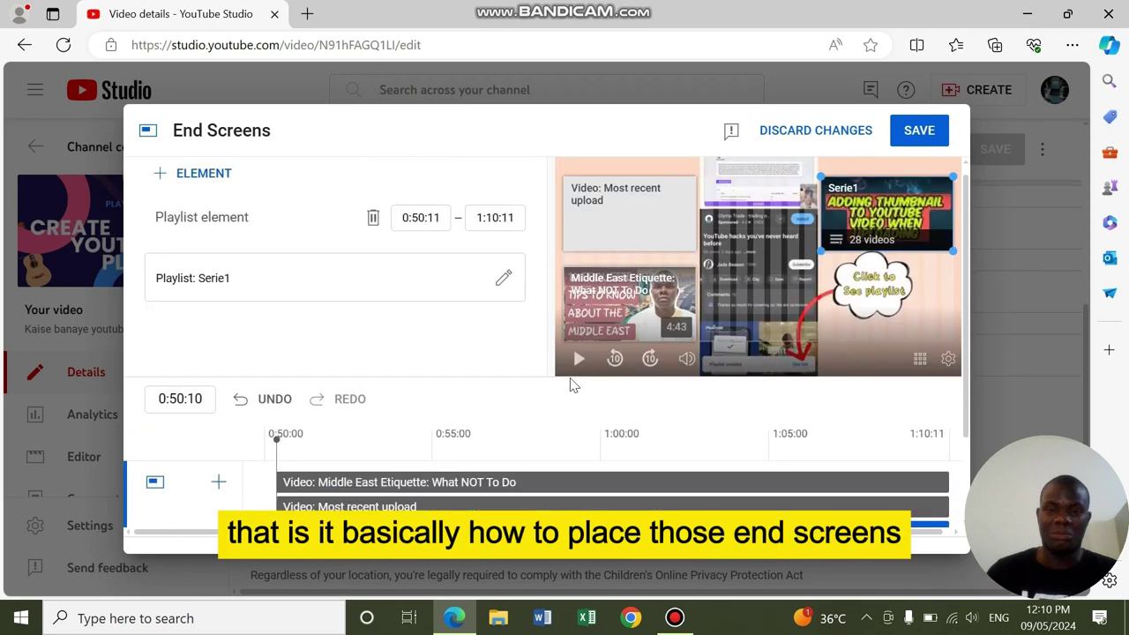
Step: Shorten both video elements and the Serie1 playlist element so they start at about 1:05 on the timeline, and save the end screen
{"action": "scroll", "coordinate": [572, 385], "scroll_direction": "down", "scroll_amount": 2}
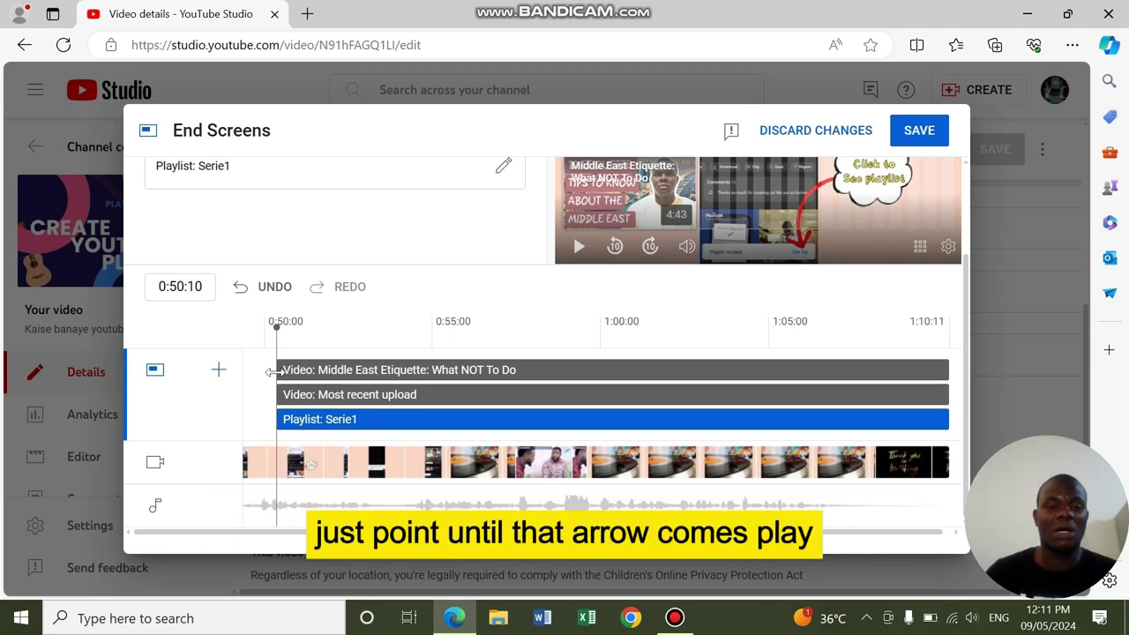
{"action": "left_click_drag", "start_coordinate": [273, 371], "coordinate": [924, 372]}
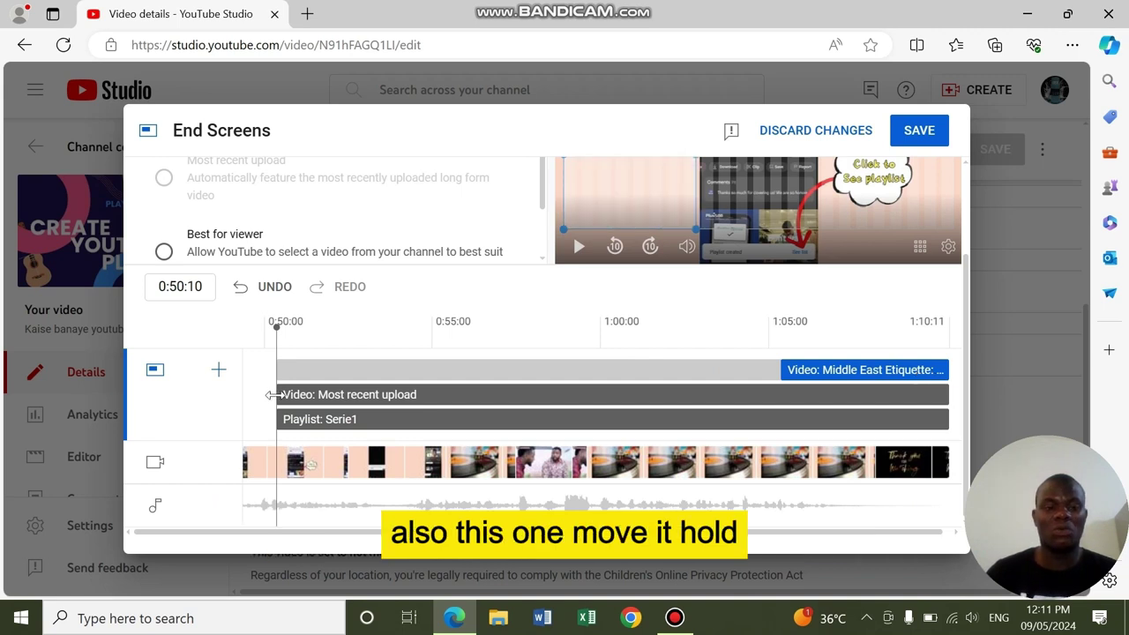
{"action": "left_click_drag", "start_coordinate": [271, 395], "coordinate": [839, 369]}
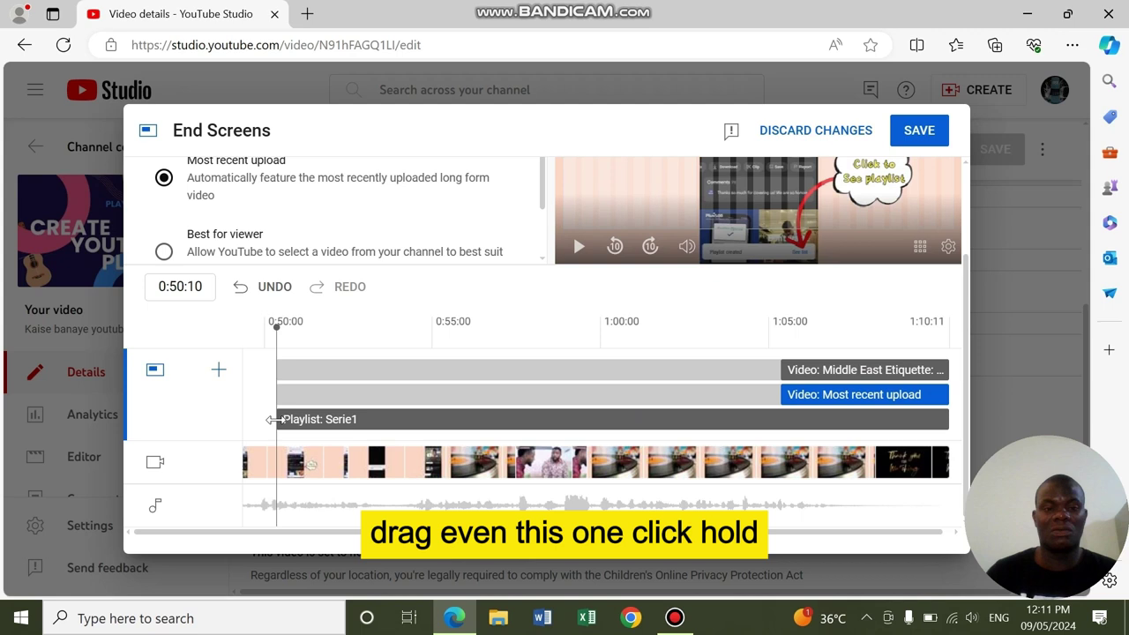
{"action": "left_click_drag", "start_coordinate": [274, 420], "coordinate": [838, 414]}
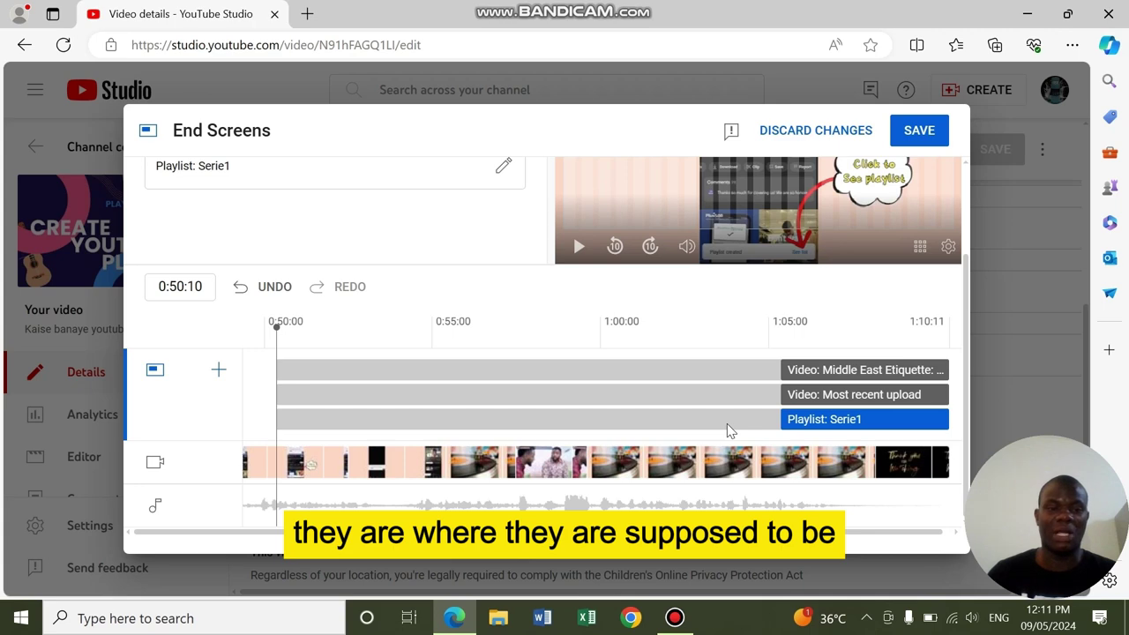
{"action": "scroll", "coordinate": [729, 430], "scroll_direction": "up", "scroll_amount": 2}
{"action": "left_click", "coordinate": [916, 132]}
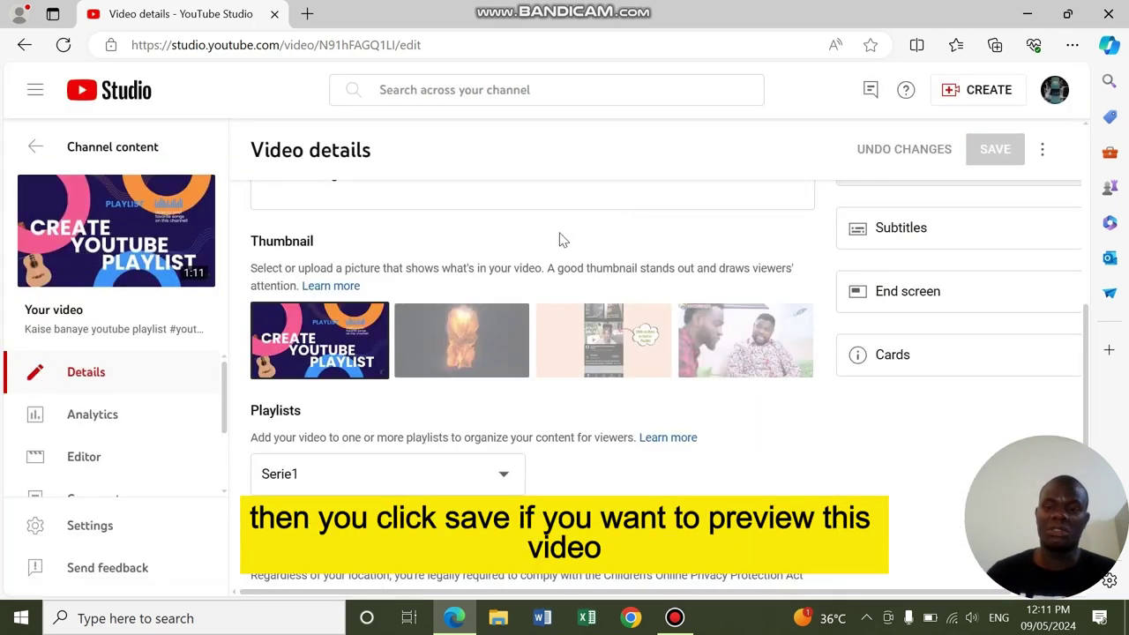
Step: Open the video on its YouTube watch page and skip playback to about 0:53 to preview the end screen
{"action": "mouse_move", "coordinate": [117, 236]}
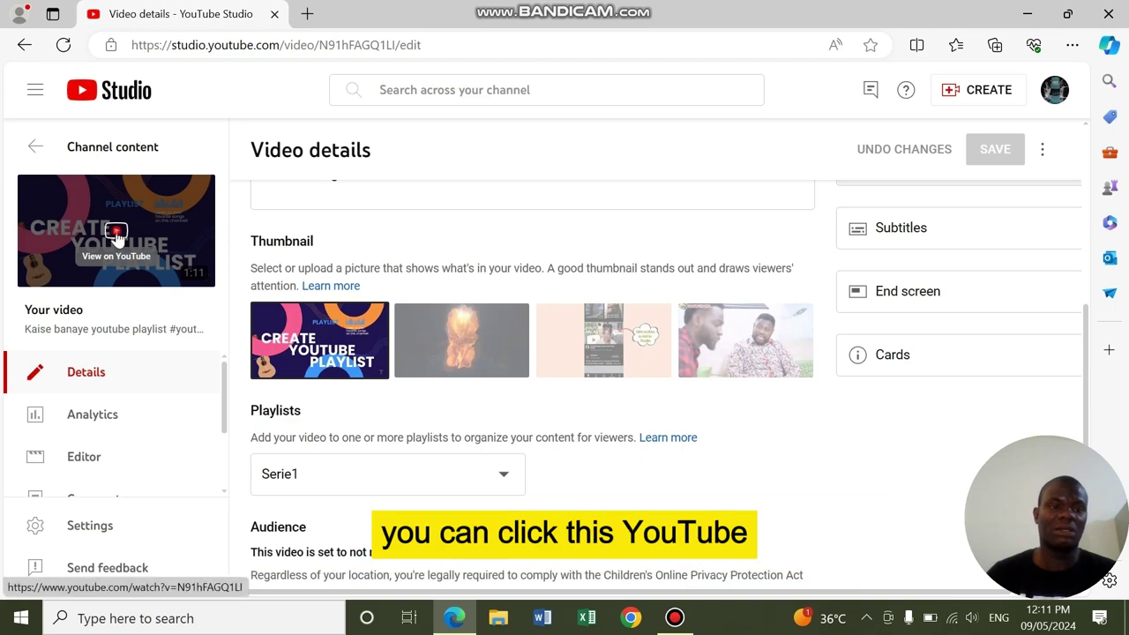
{"action": "left_click", "coordinate": [117, 236]}
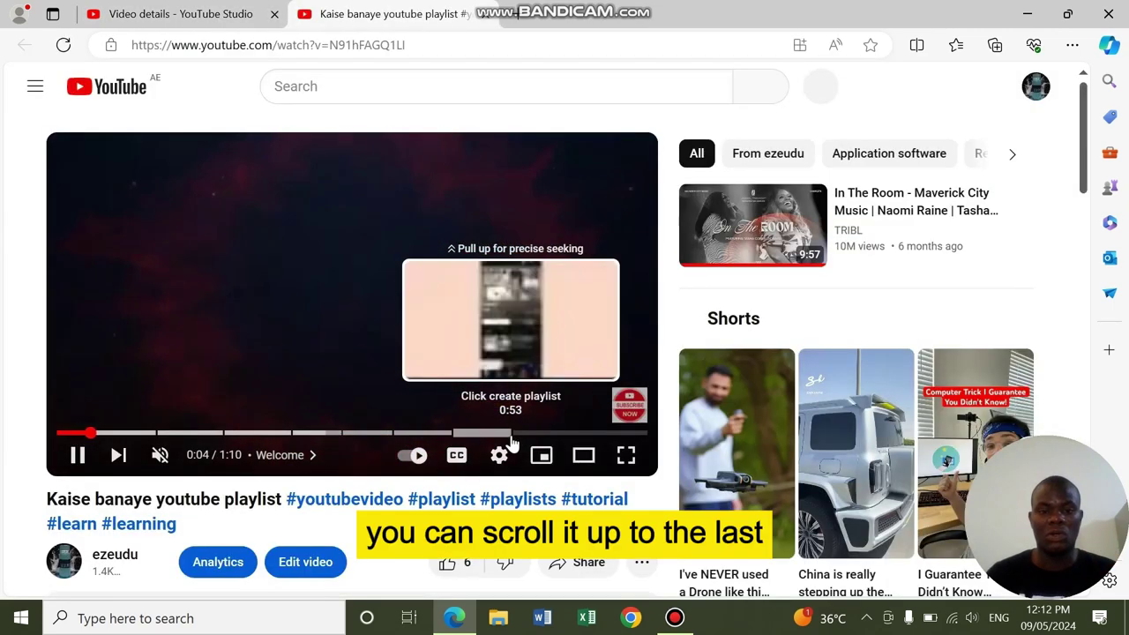
{"action": "left_click", "coordinate": [510, 434]}
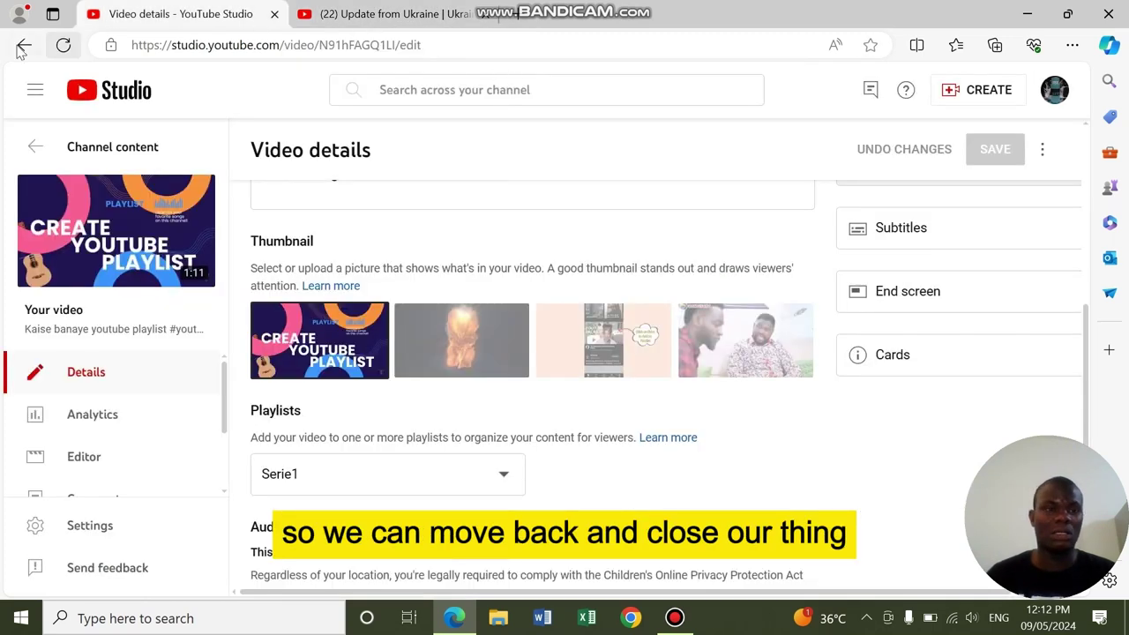
Step: Return from the video details to the channel content list, and close both open browser tabs
{"action": "left_click", "coordinate": [23, 45]}
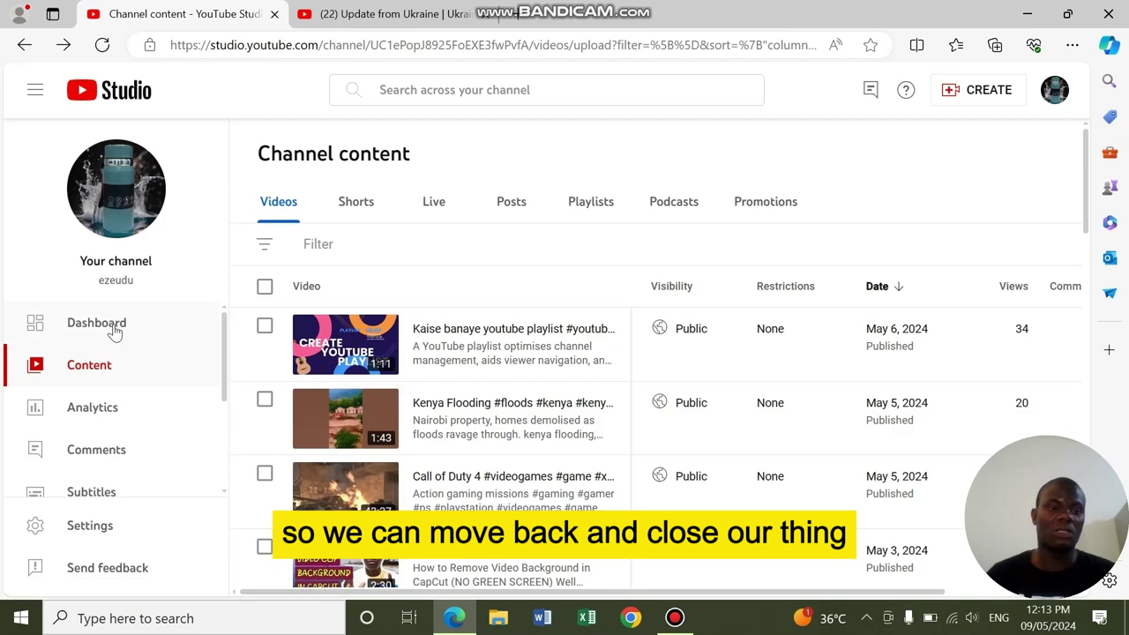
{"action": "left_click", "coordinate": [274, 14]}
{"action": "left_click", "coordinate": [275, 14]}
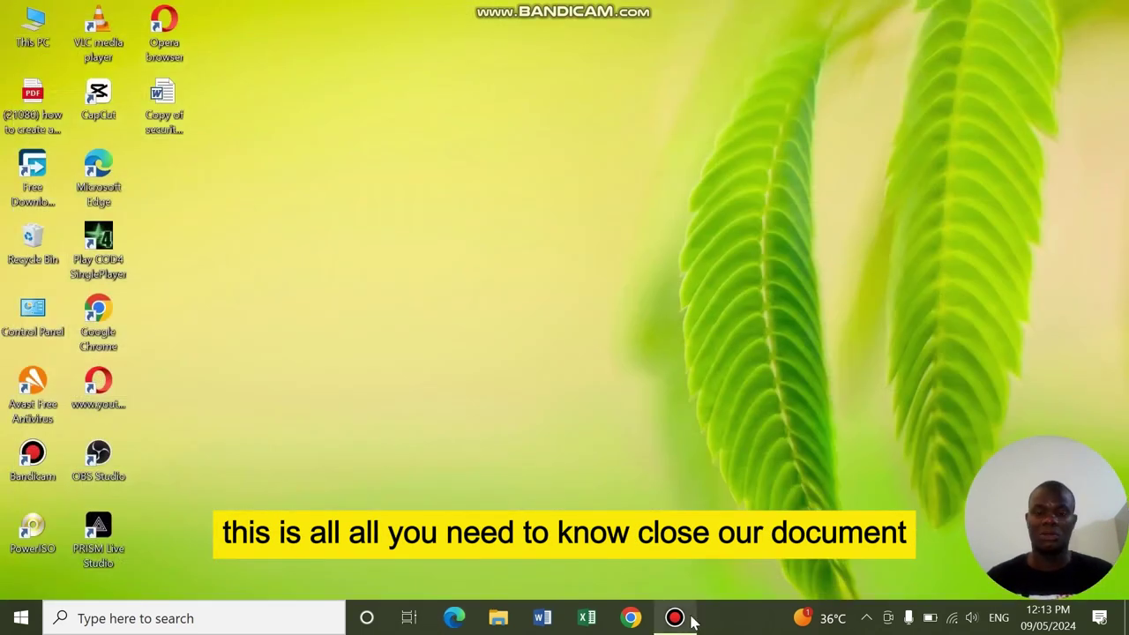
{"action": "mouse_move", "coordinate": [676, 620]}
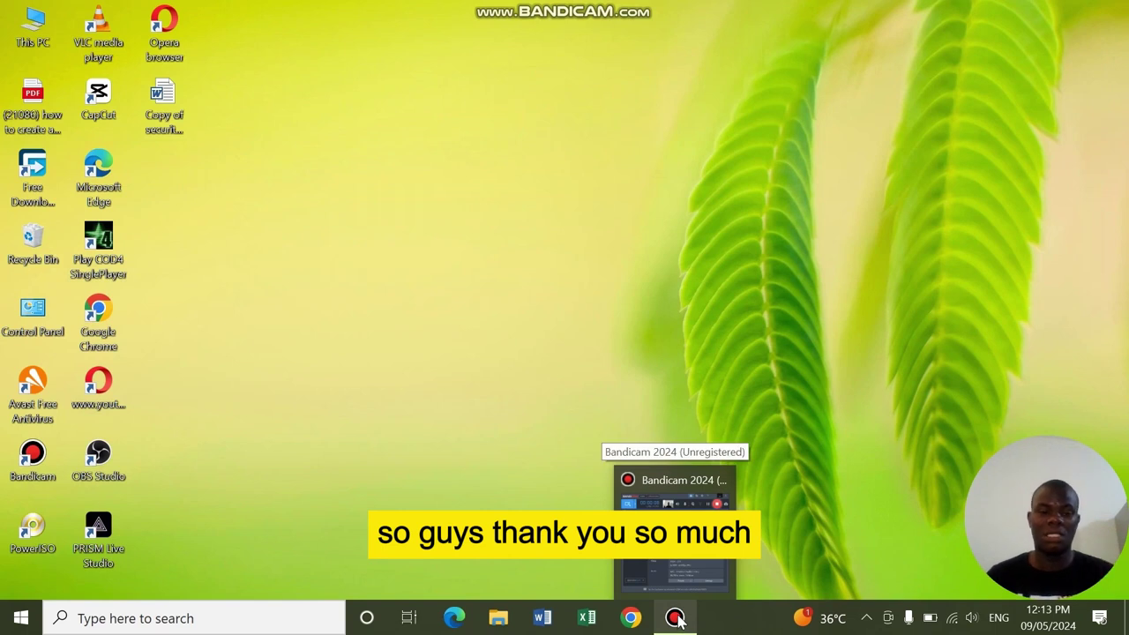